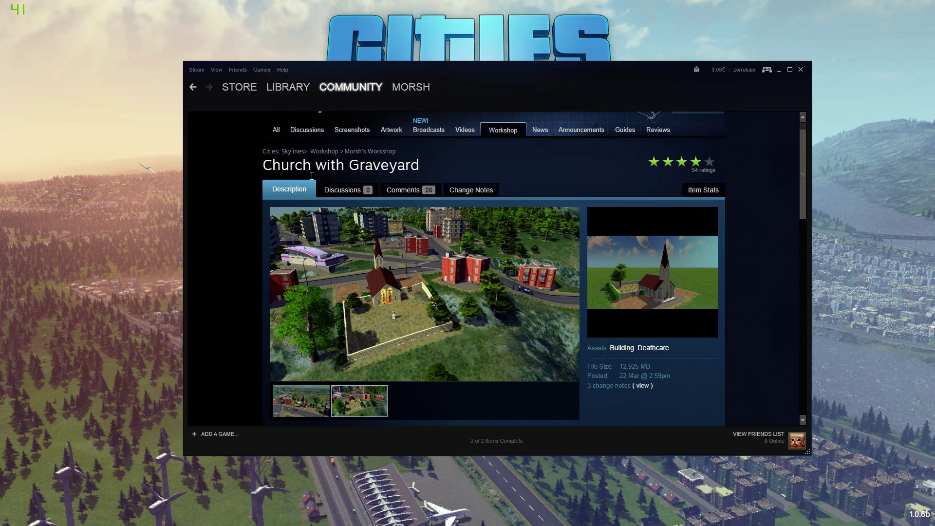
# - Review the Church with Graveyard workshop page and find that asset's update option in the Content Manager
pyautogui.scroll(-3, 448, 199)
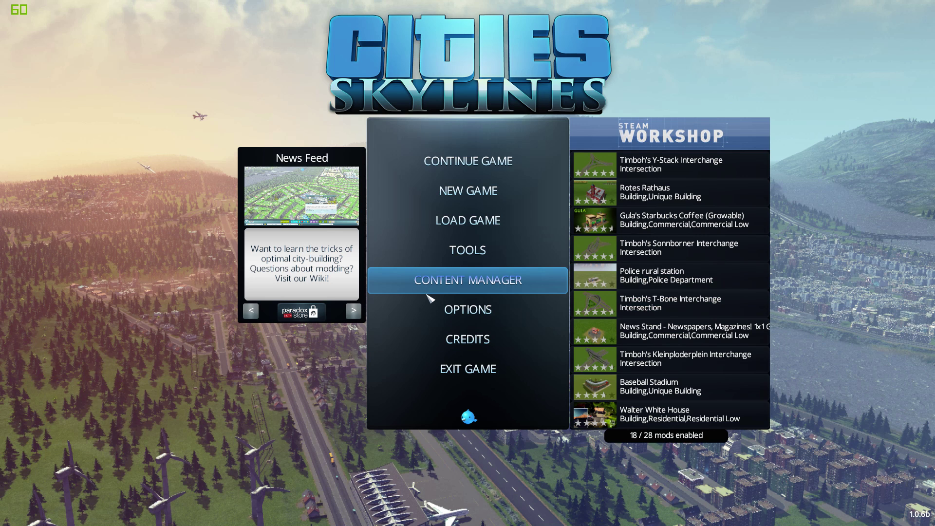
pyautogui.click(433, 279)
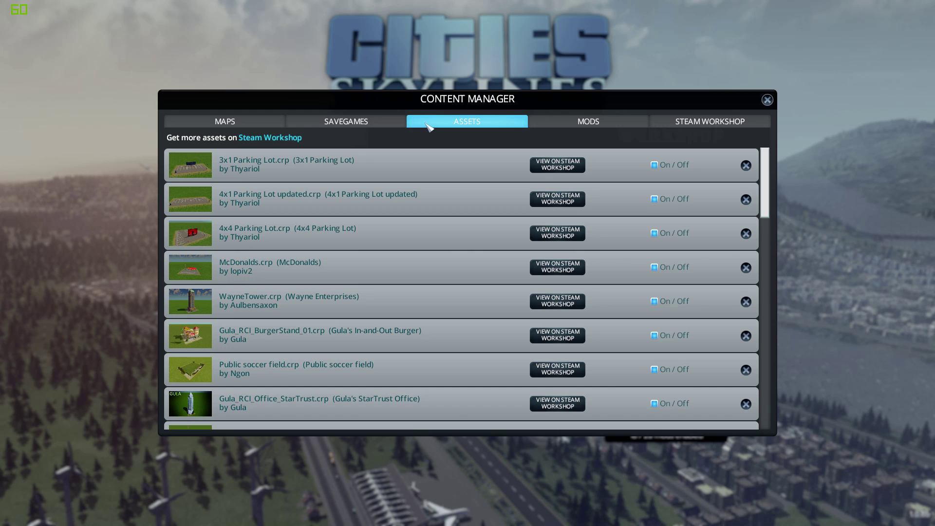
pyautogui.scroll(-5, 511, 234)
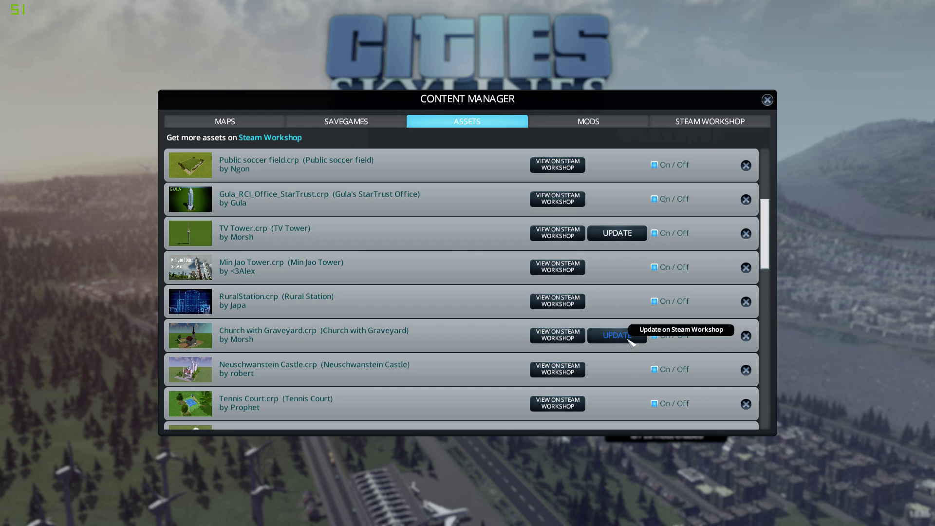
pyautogui.click(767, 100)
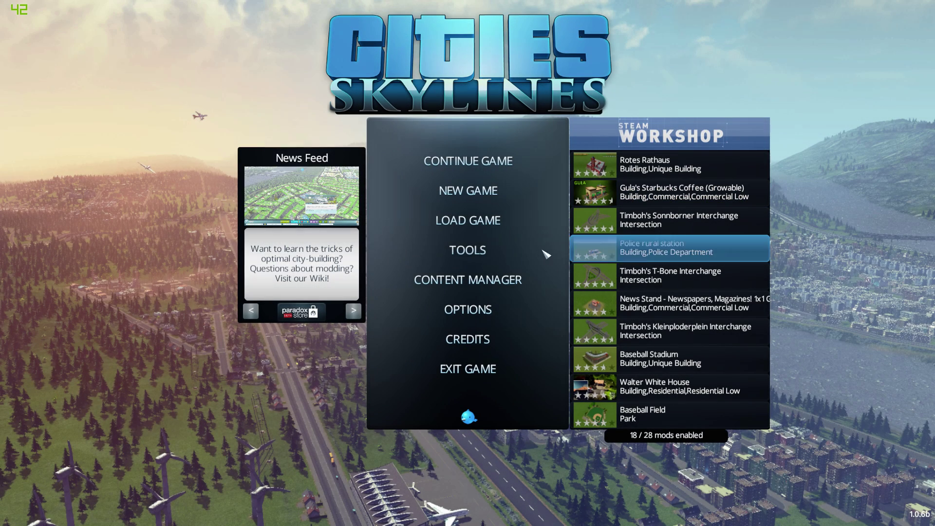
# - View the Map Editor and Asset Editor tools, and return to the main menu
pyautogui.click(500, 250)
pyautogui.moveTo(474, 297)
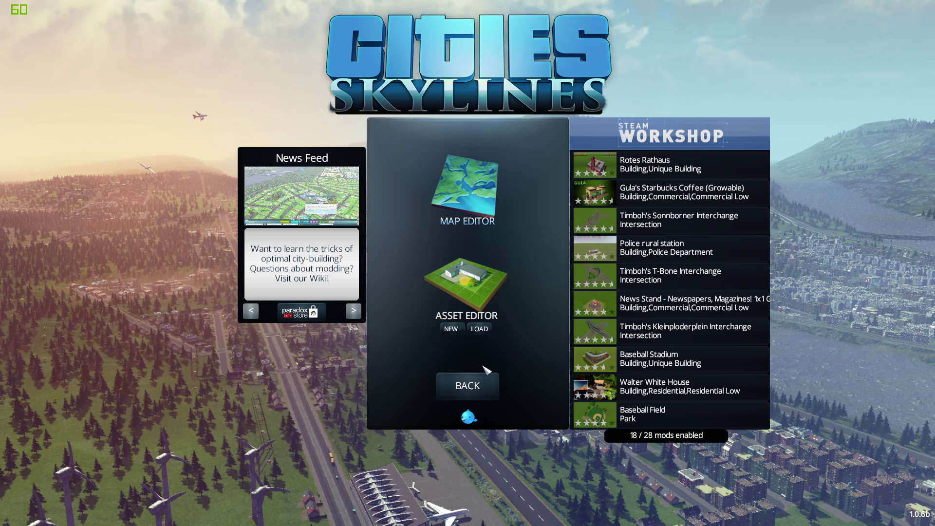
pyautogui.click(468, 387)
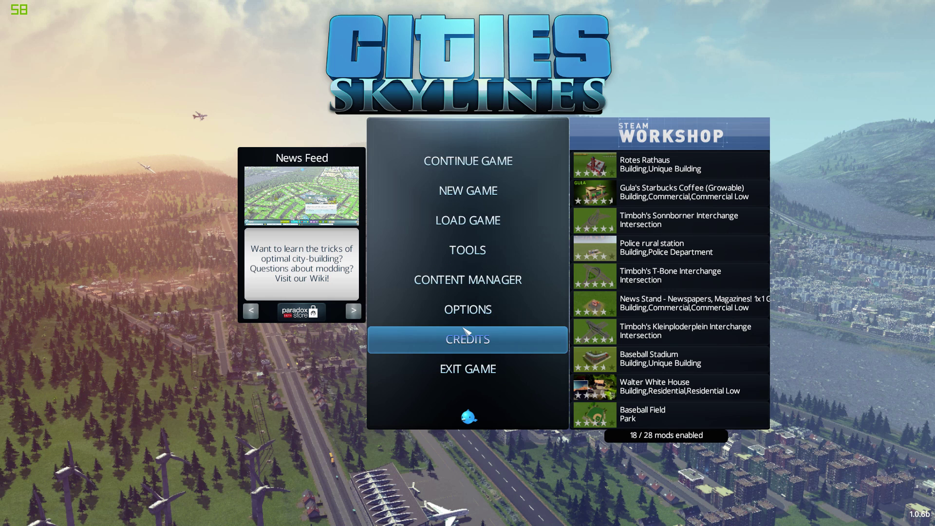
# - Look through the Content Manager's asset list for duplicatechurch.crp and the published Church with Graveyard.crp
pyautogui.click(455, 280)
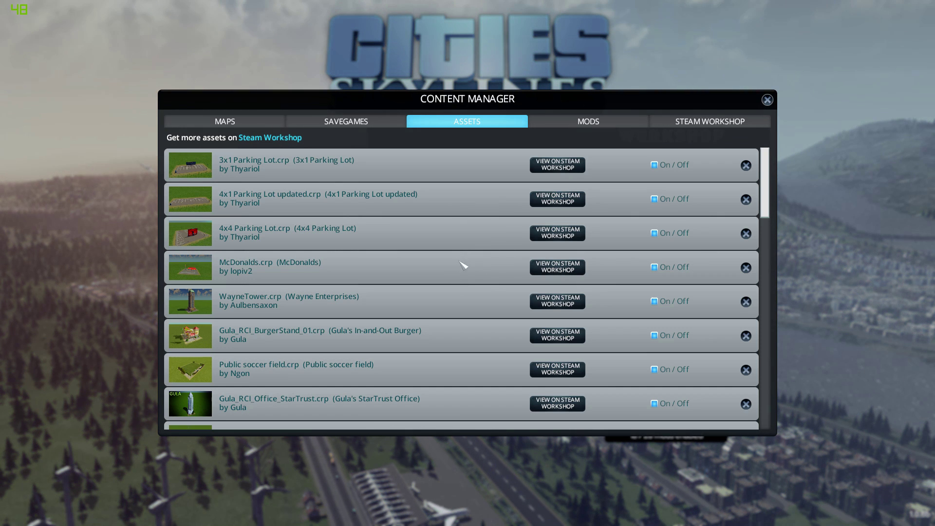
pyautogui.scroll(-4, 506, 222)
pyautogui.scroll(-2, 507, 222)
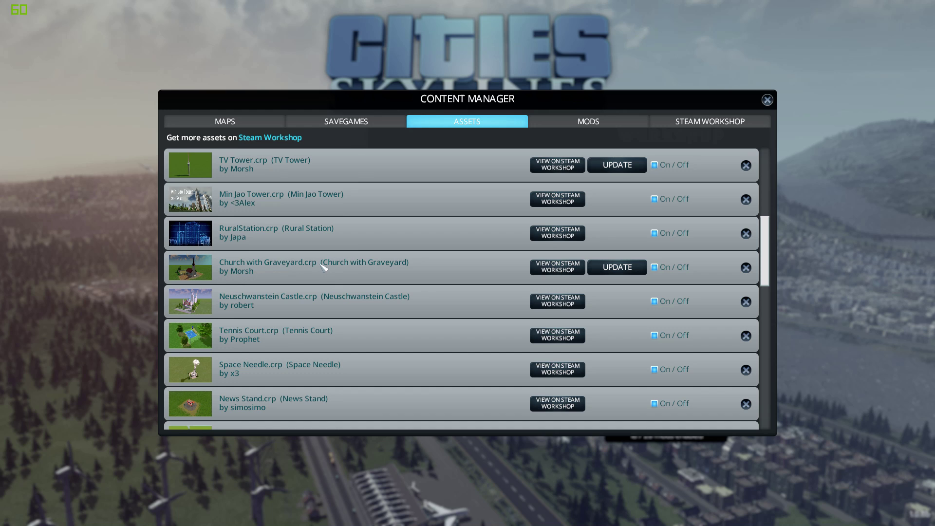
pyautogui.scroll(-3, 324, 268)
pyautogui.scroll(-10, 392, 283)
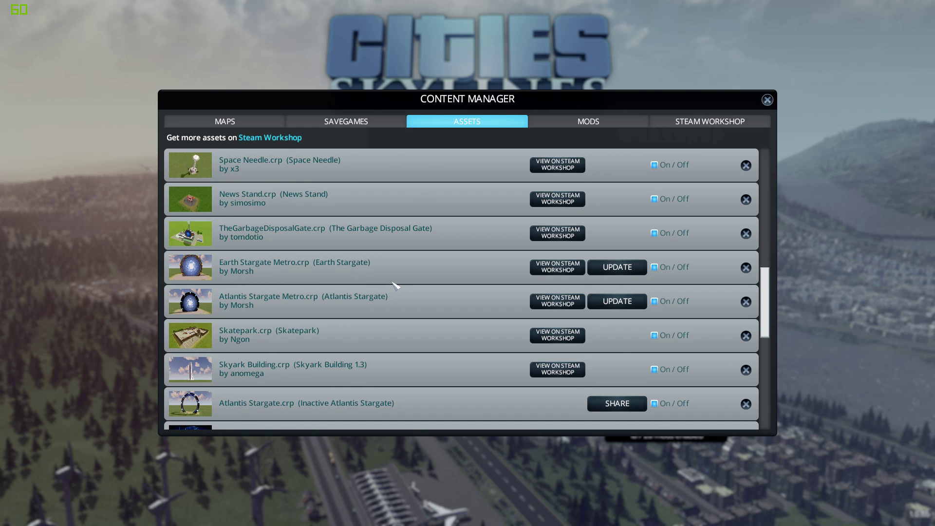
pyautogui.scroll(-4, 414, 297)
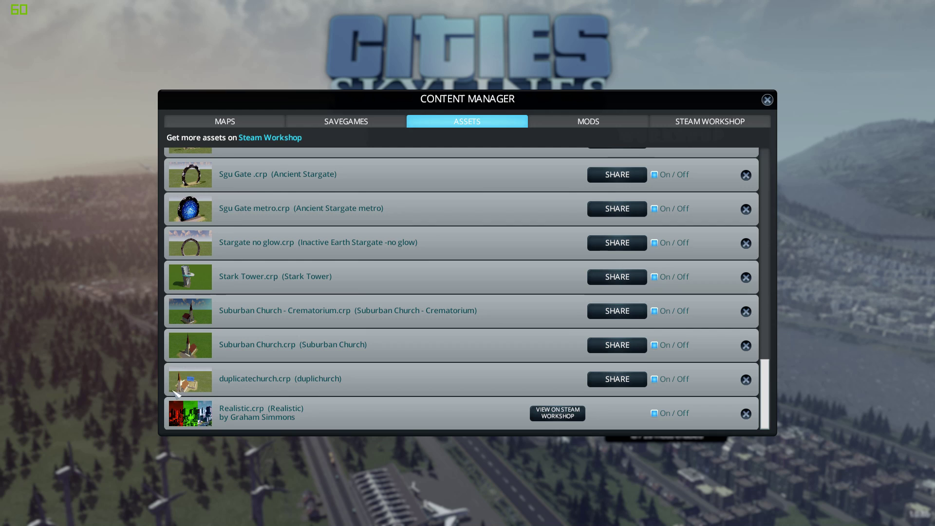
pyautogui.scroll(4, 260, 373)
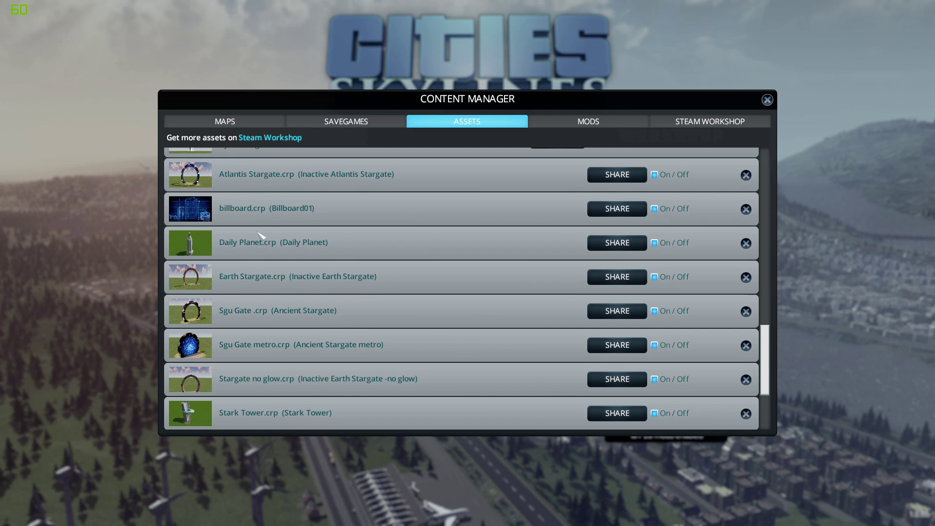
pyautogui.scroll(-4, 224, 344)
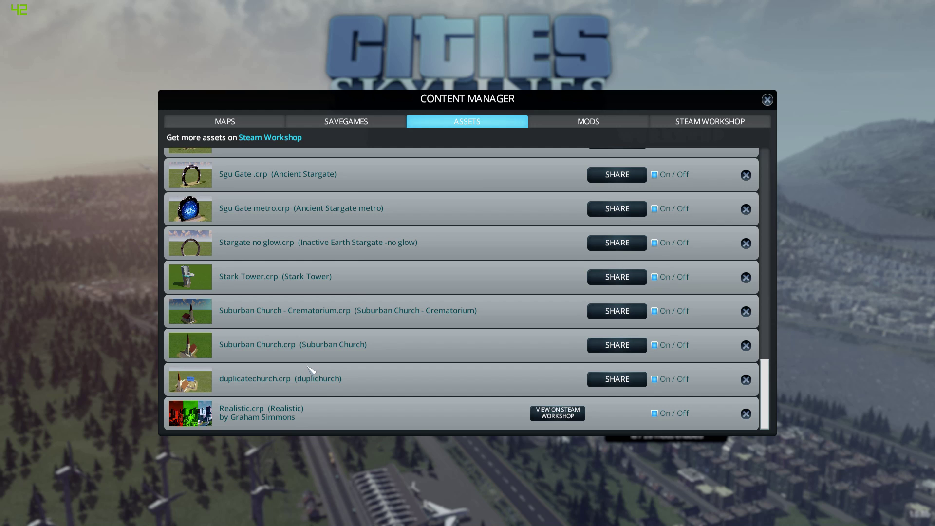
pyautogui.scroll(9, 402, 374)
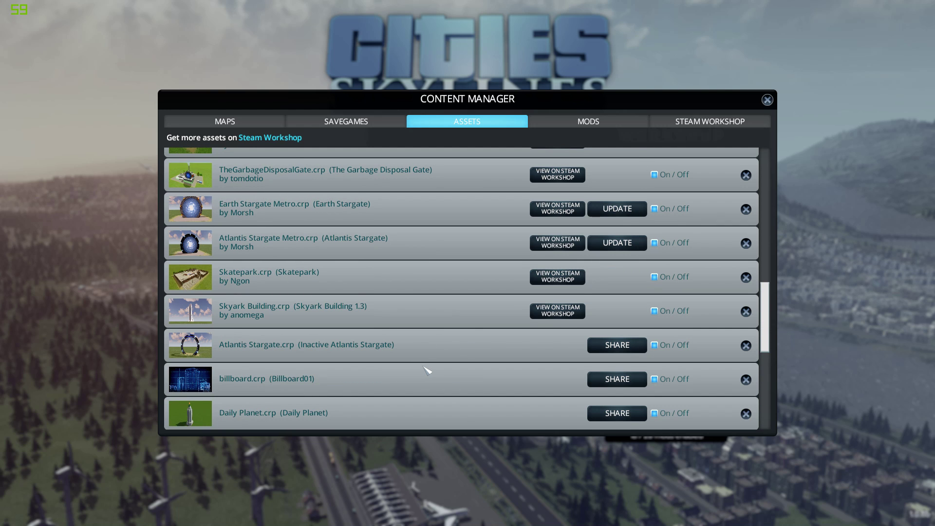
pyautogui.scroll(4, 427, 371)
pyautogui.scroll(3, 536, 359)
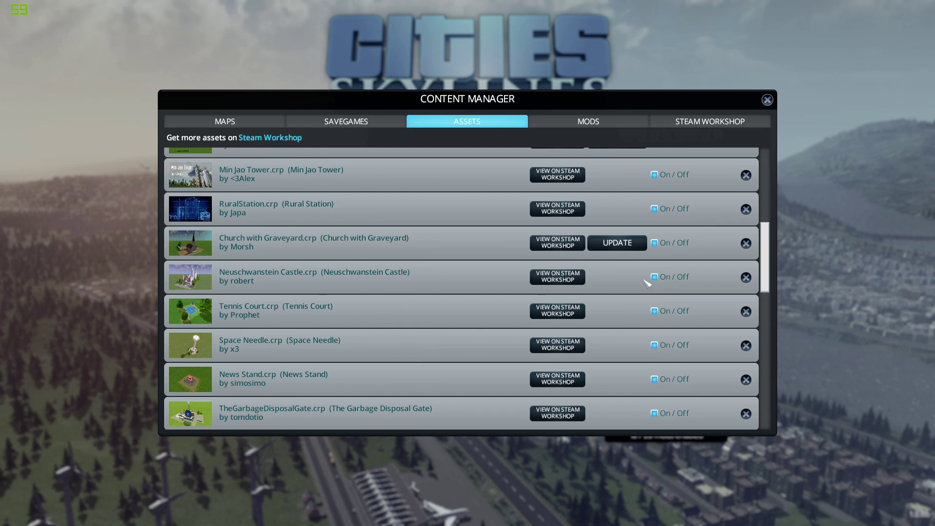
# - Bring up the workshop update for Church with Graveyard and open the Content folder inside its staging folder
pyautogui.click(630, 248)
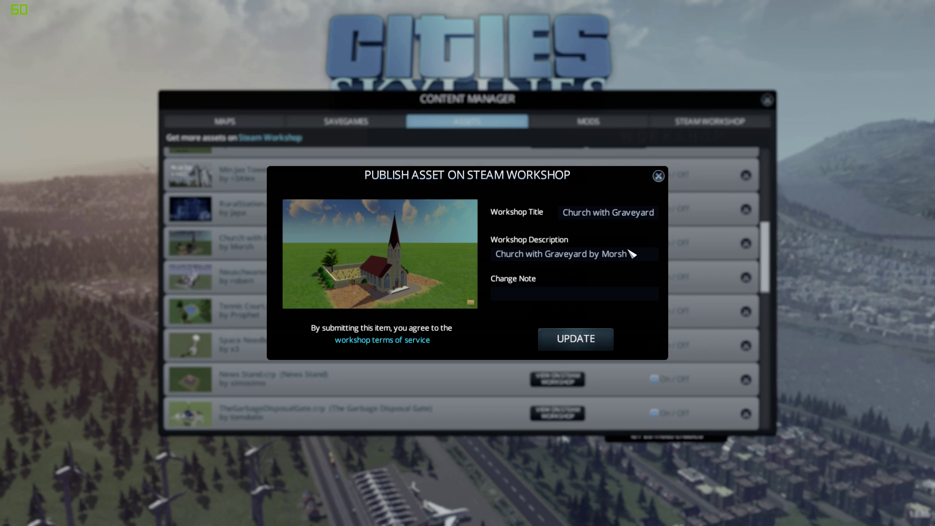
pyautogui.click(471, 302)
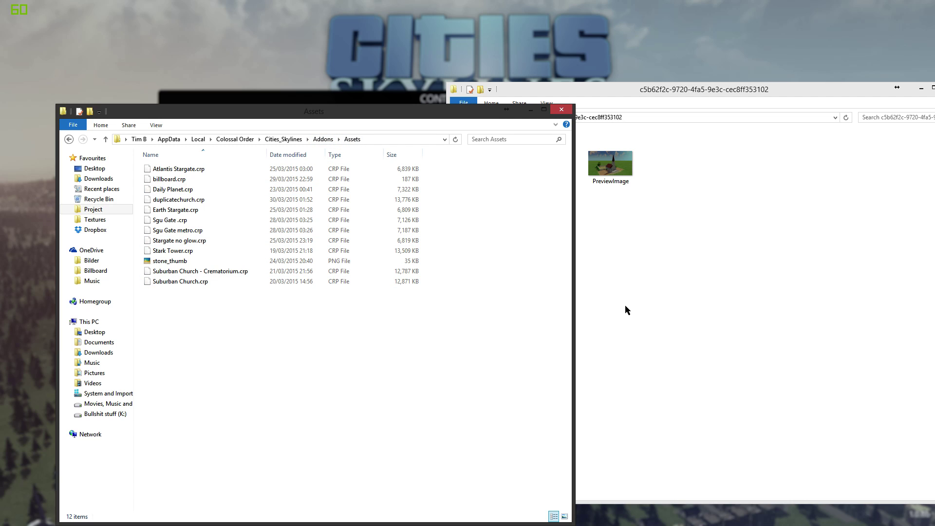
pyautogui.click(756, 294)
pyautogui.click(555, 164)
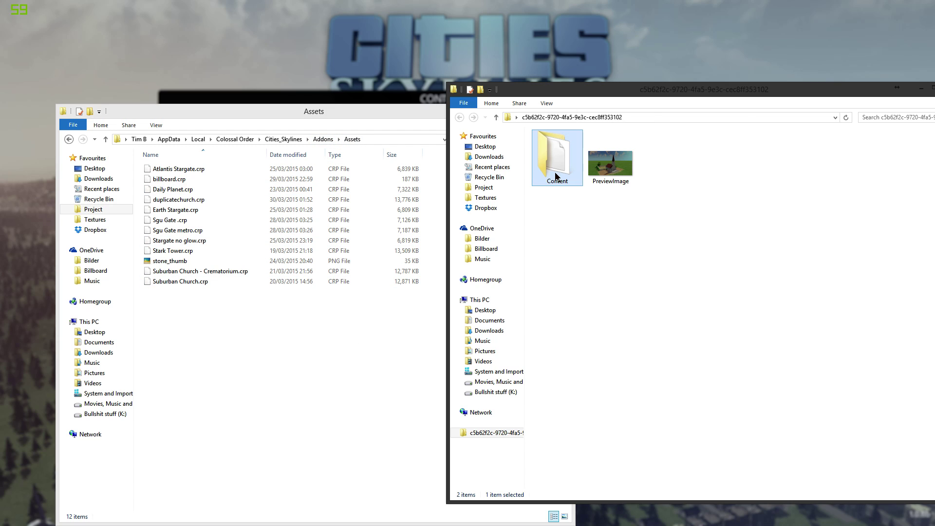
pyautogui.doubleClick(554, 166)
# - Replace Church with Graveyard.crp in the Content folder with a copy of duplicatechurch.crp from the Assets folder
pyautogui.click(178, 200)
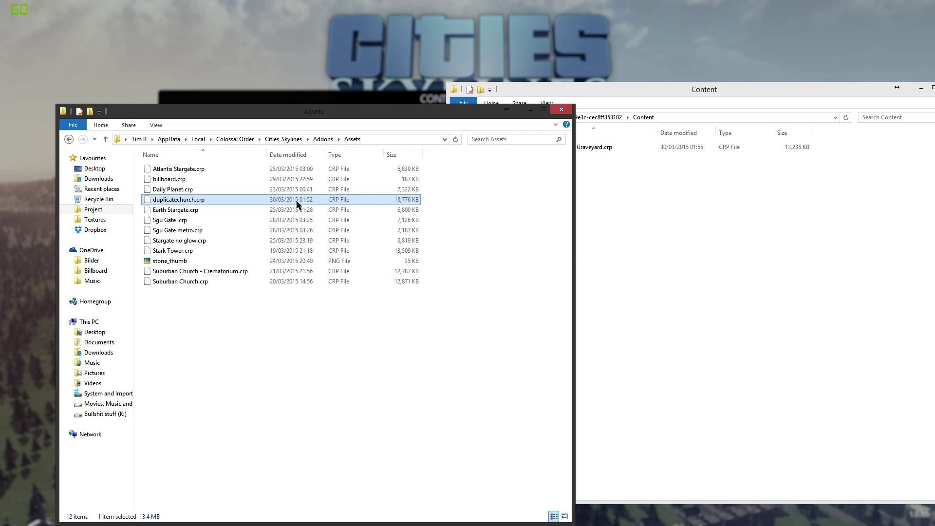
pyautogui.click(704, 216)
pyautogui.hotkey('ctrl', 'v')
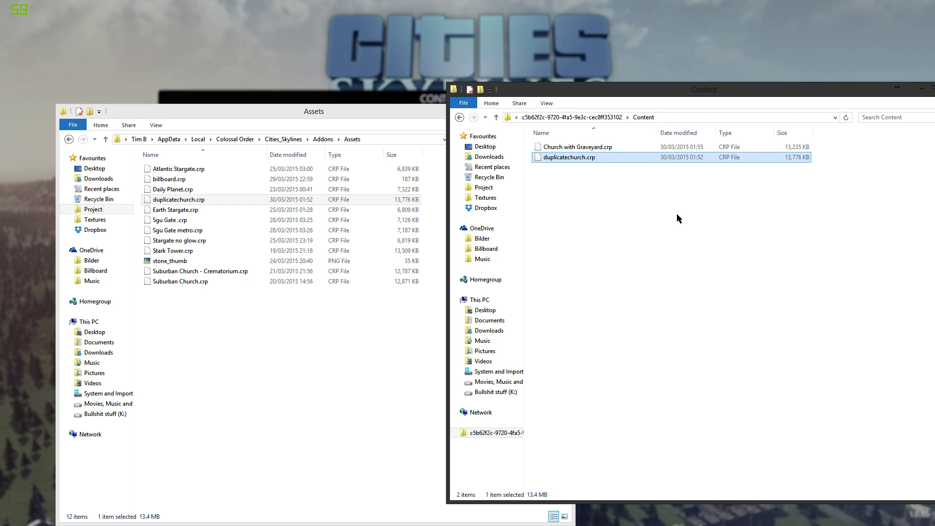
pyautogui.click(589, 147)
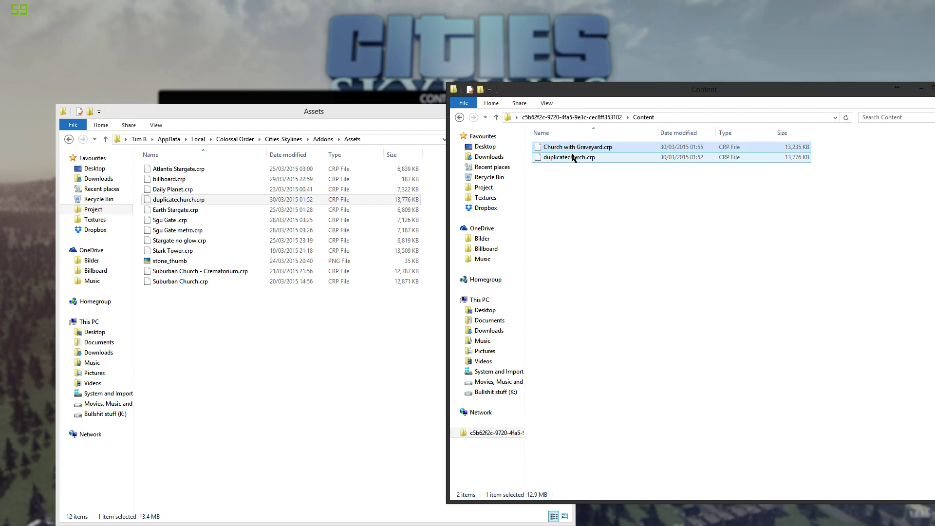
pyautogui.press('Delete')
pyautogui.click(598, 202)
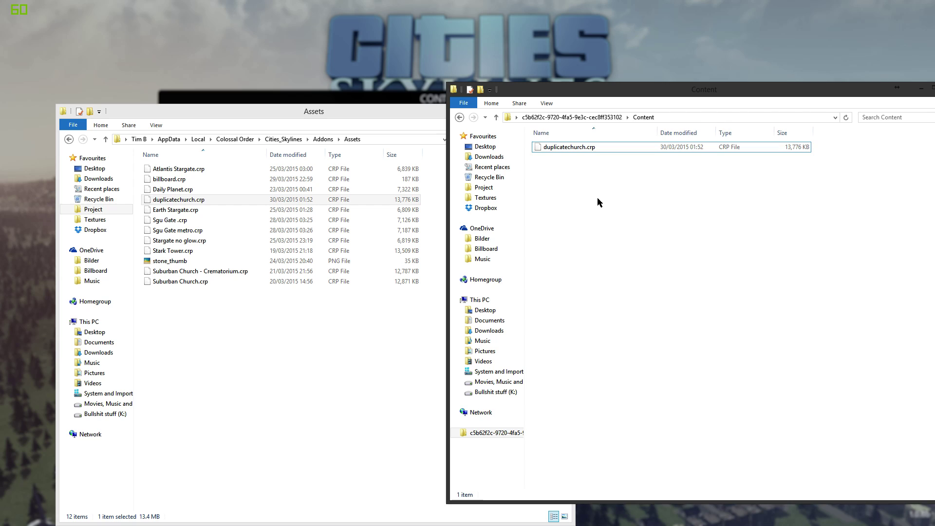
# - Examine the staging folder's PreviewImage and compare it with the thumbnail on the Church with Graveyard workshop page
pyautogui.press('BackSpace')
pyautogui.click(615, 166)
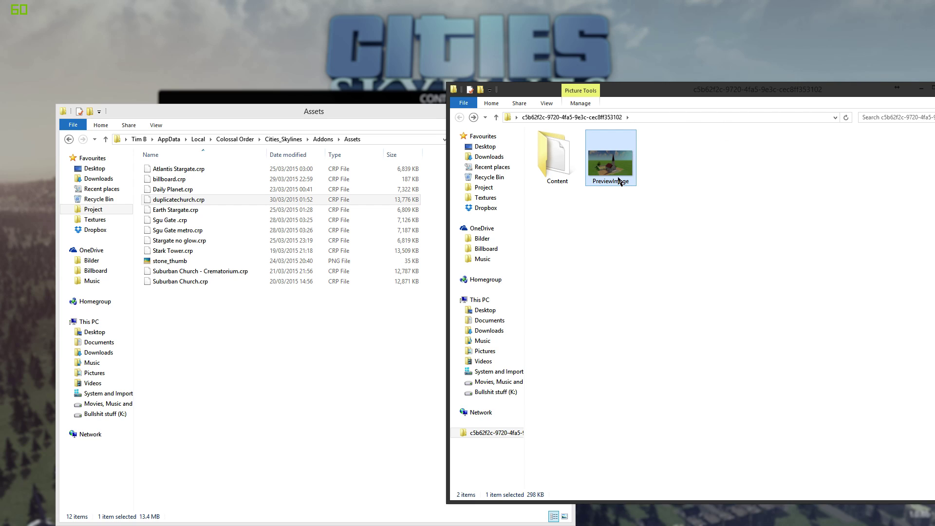
pyautogui.moveTo(670, 195); pyautogui.dragTo(613, 168)
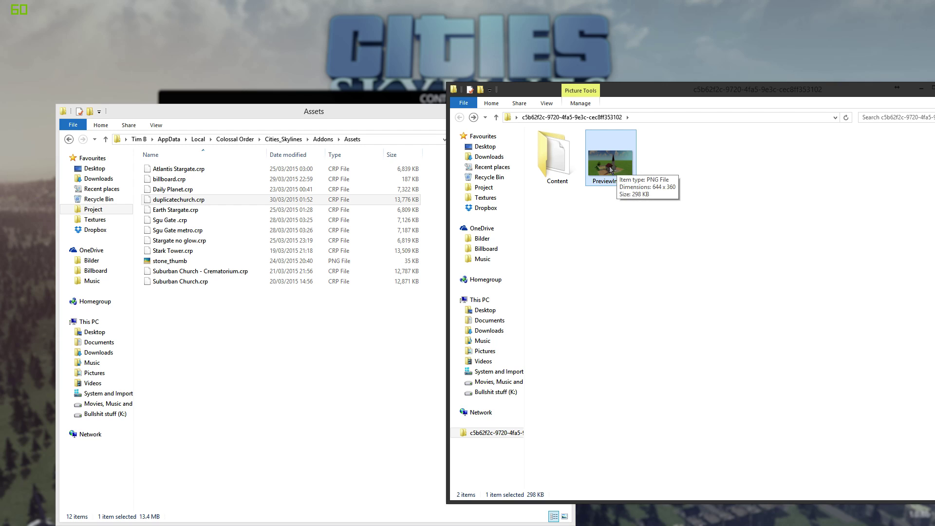
pyautogui.moveTo(438, 121); pyautogui.dragTo(467, 367)
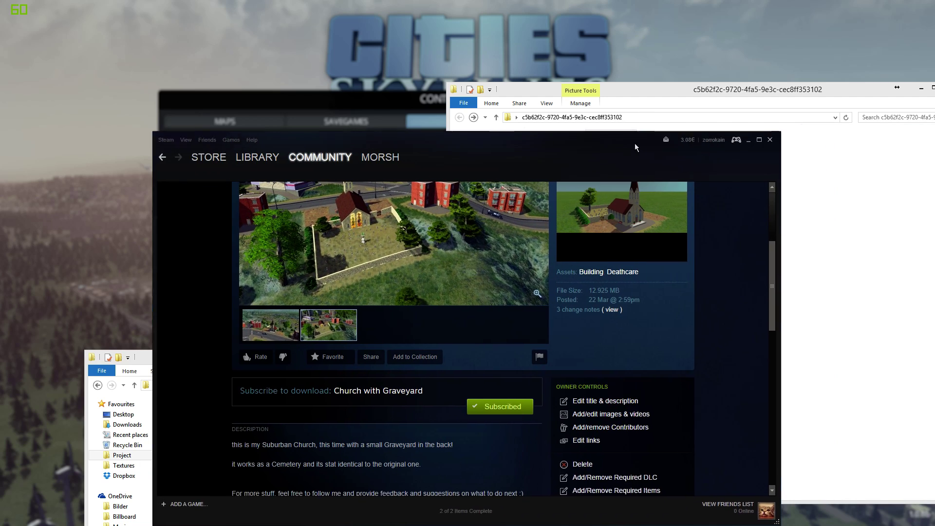
pyautogui.moveTo(635, 143); pyautogui.dragTo(487, 146)
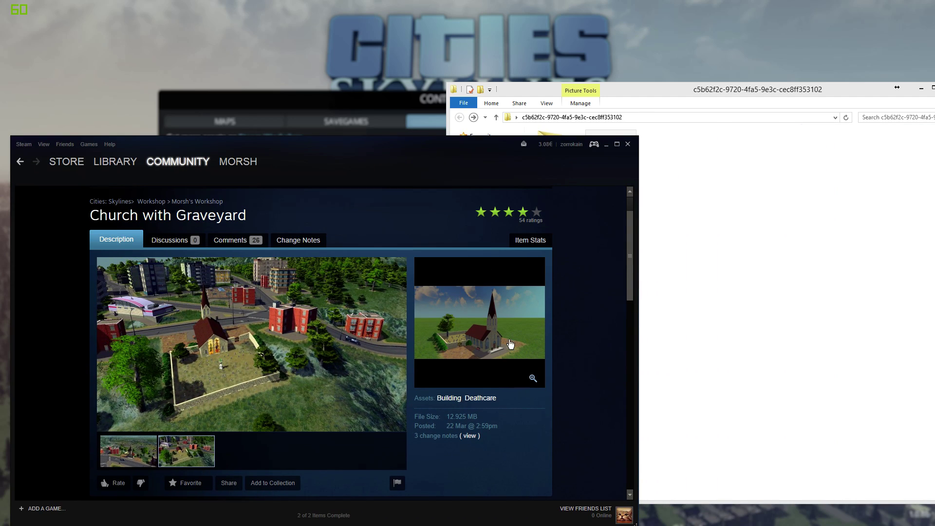
pyautogui.click(653, 156)
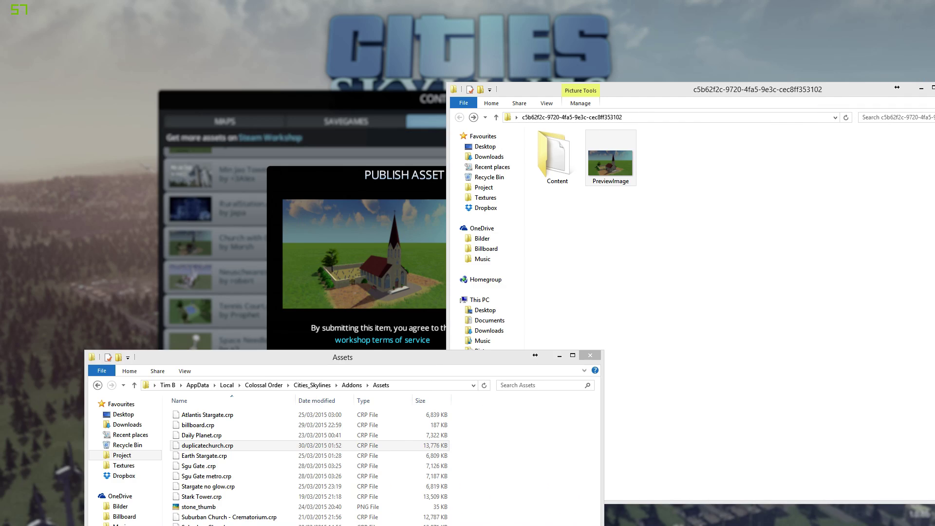
# - Minimize both folder windows and close the Church with Graveyard publishing dialog without submitting the update
pyautogui.click(921, 89)
pyautogui.click(559, 356)
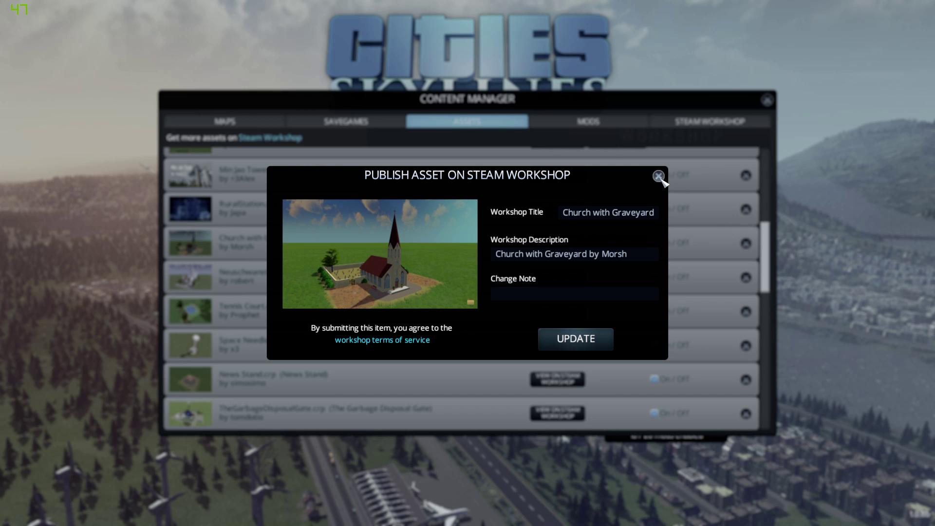
pyautogui.click(659, 176)
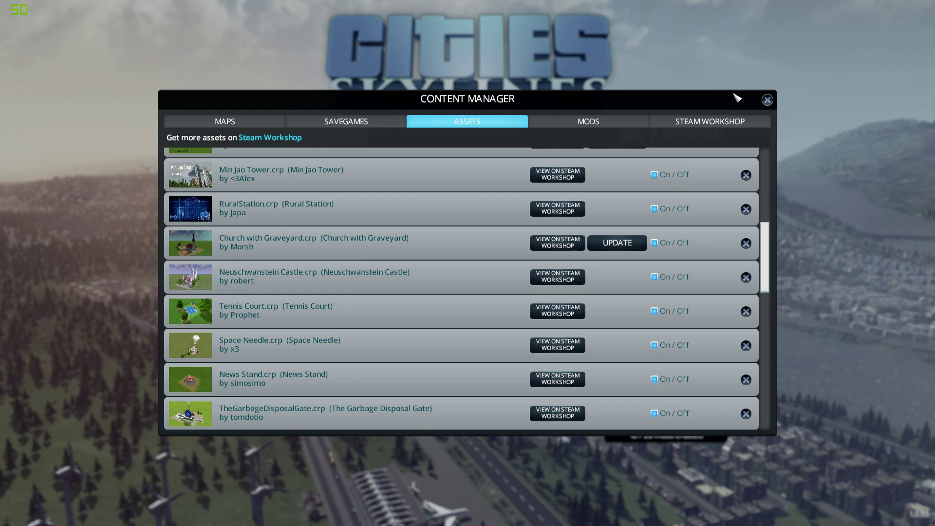